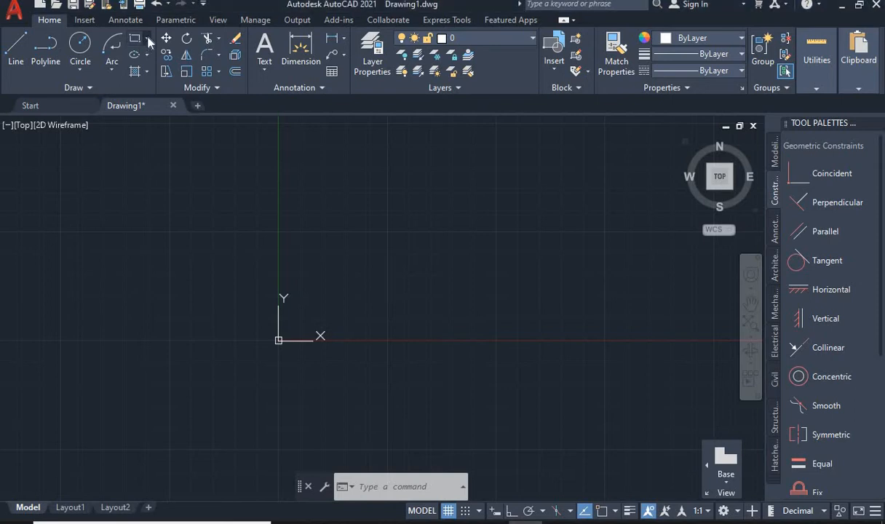
# - Draw a rectangle up and right of the origin with both chamfer distances set to 20
pyautogui.click(147, 40)
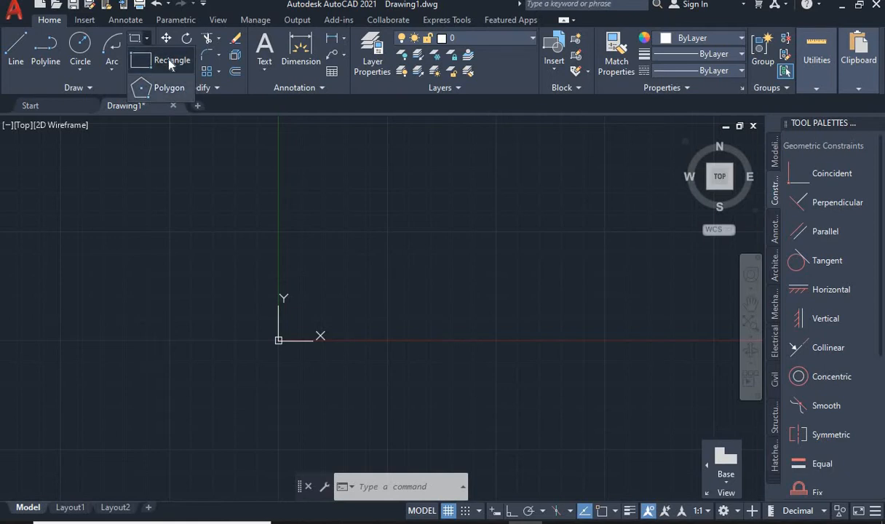
pyautogui.click(161, 57)
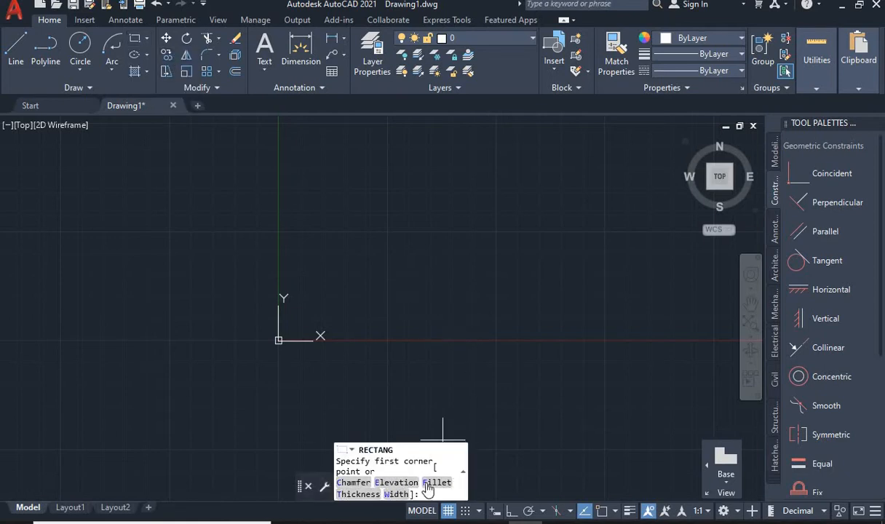
pyautogui.click(355, 483)
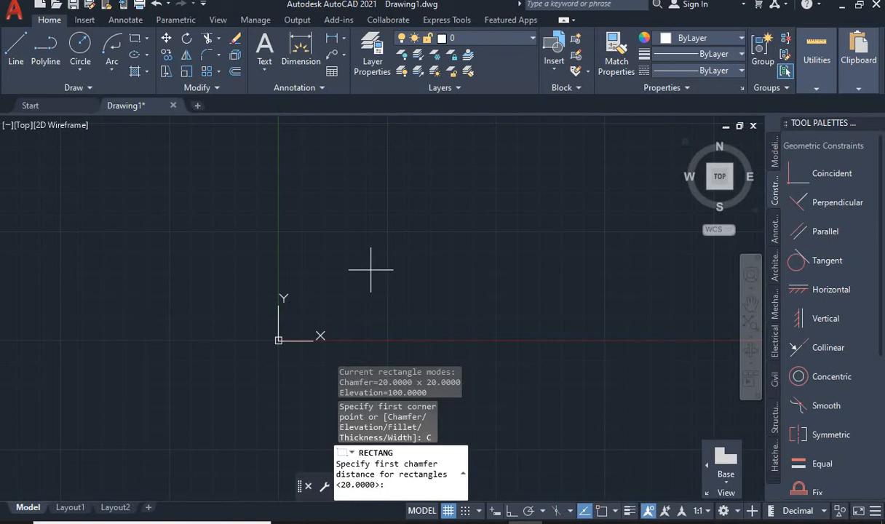
pyautogui.write('20')
pyautogui.press('Return')
pyautogui.write('20')
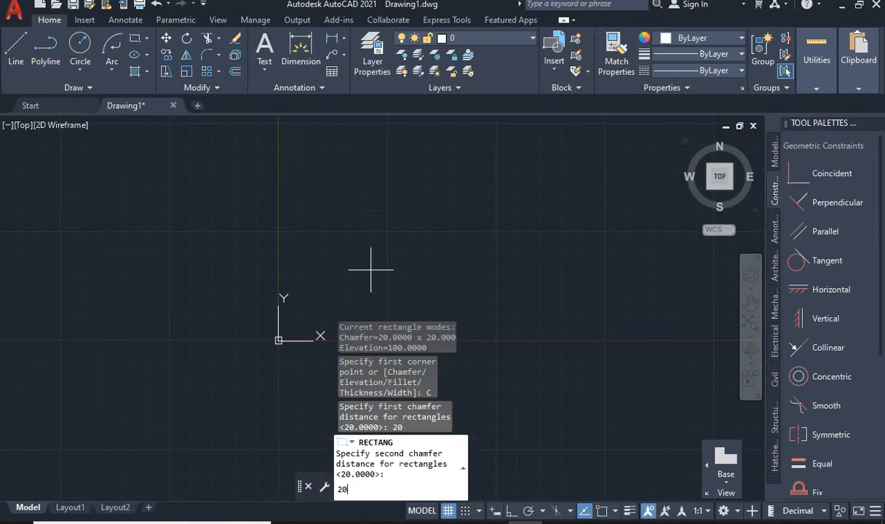
pyautogui.press('Return')
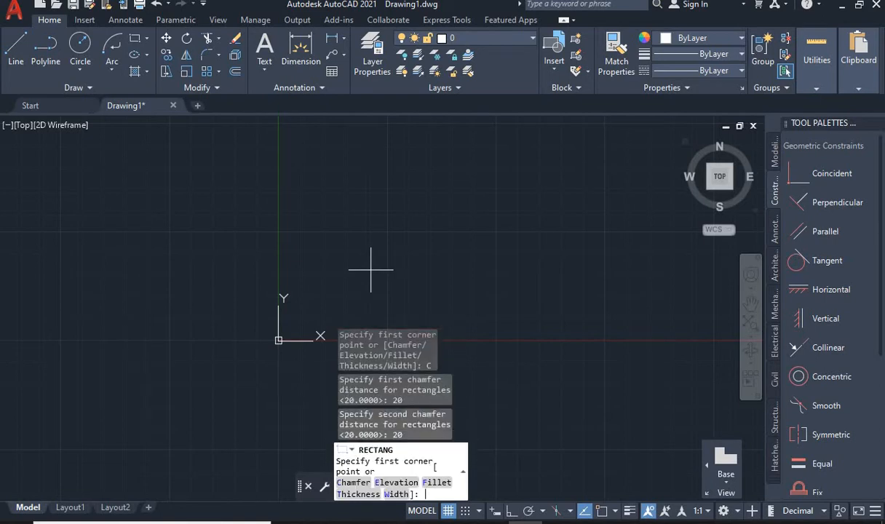
pyautogui.click(347, 175)
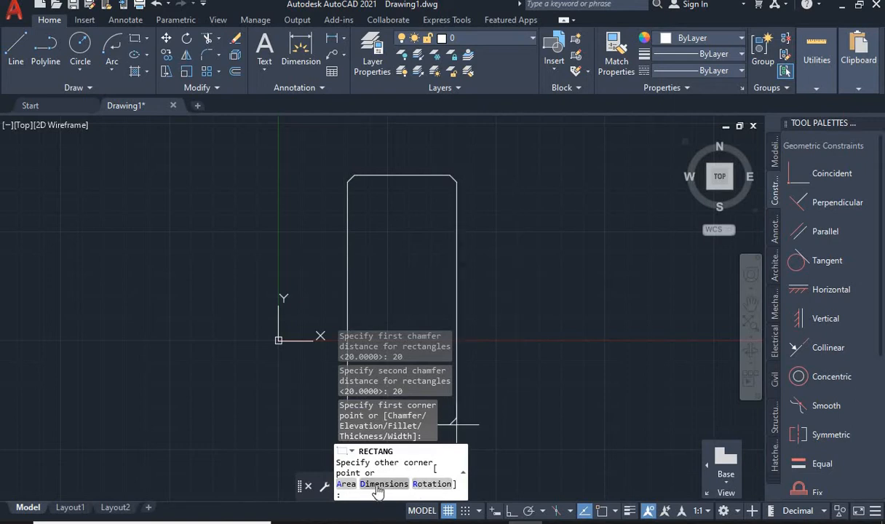
pyautogui.click(556, 299)
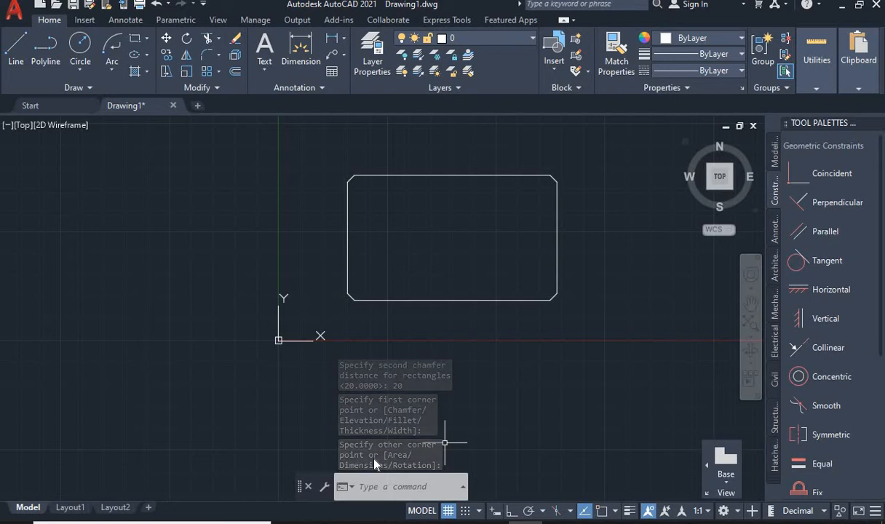
# - Draw a second, larger rectangle up and right of the first one with its elevation set to 50
pyautogui.scroll(5, 358, 187)
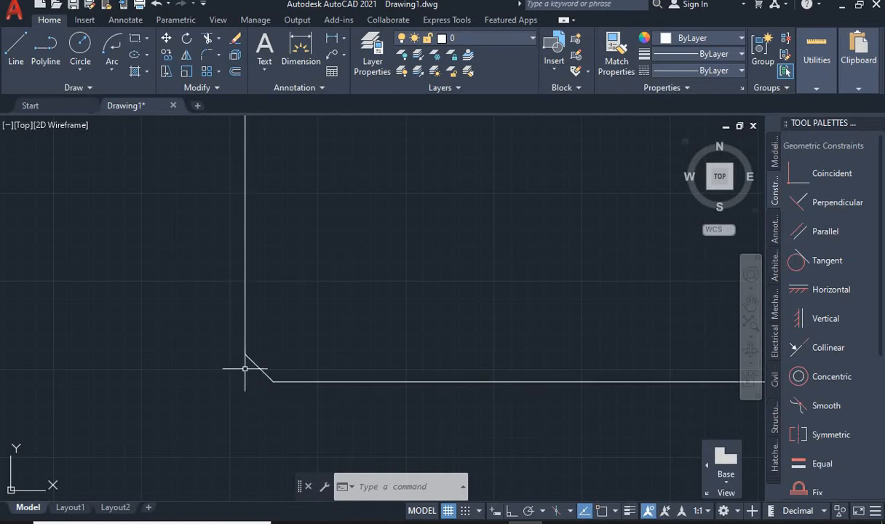
pyautogui.scroll(-5, 247, 371)
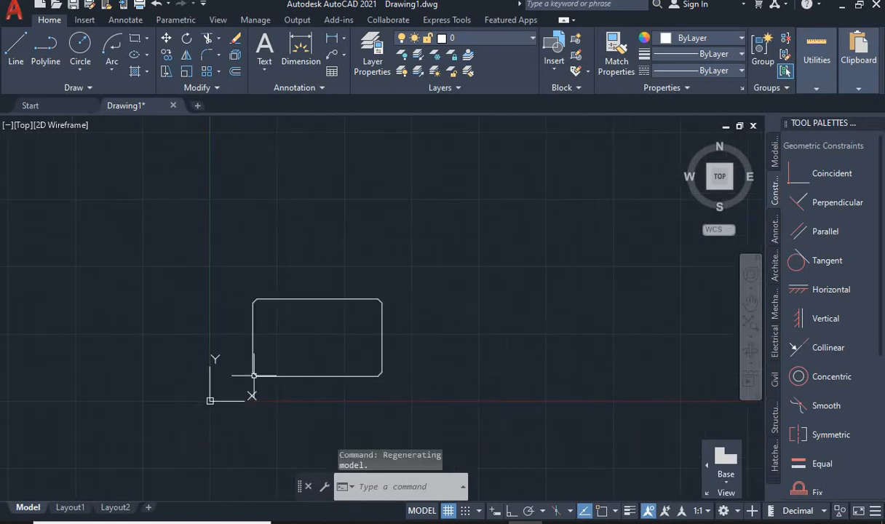
pyautogui.scroll(-2, 254, 376)
pyautogui.moveTo(255, 372); pyautogui.dragTo(280, 352, button='middle')
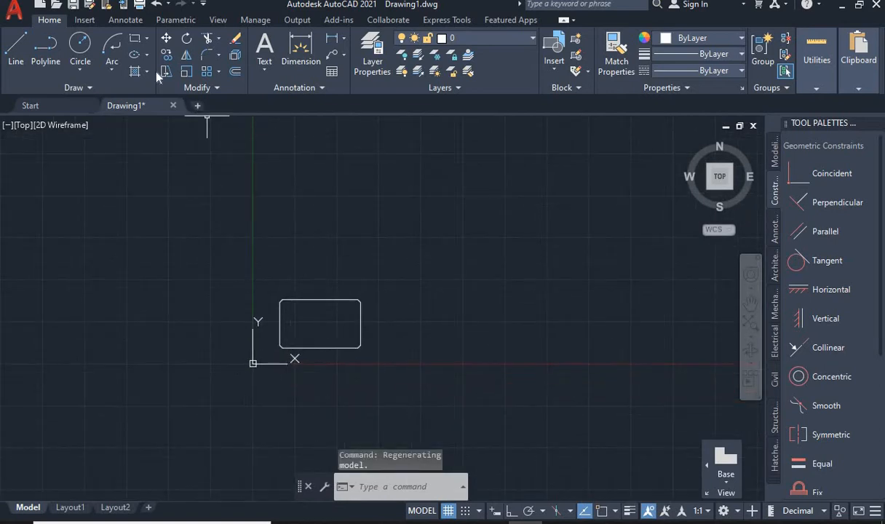
pyautogui.click(146, 38)
pyautogui.click(137, 61)
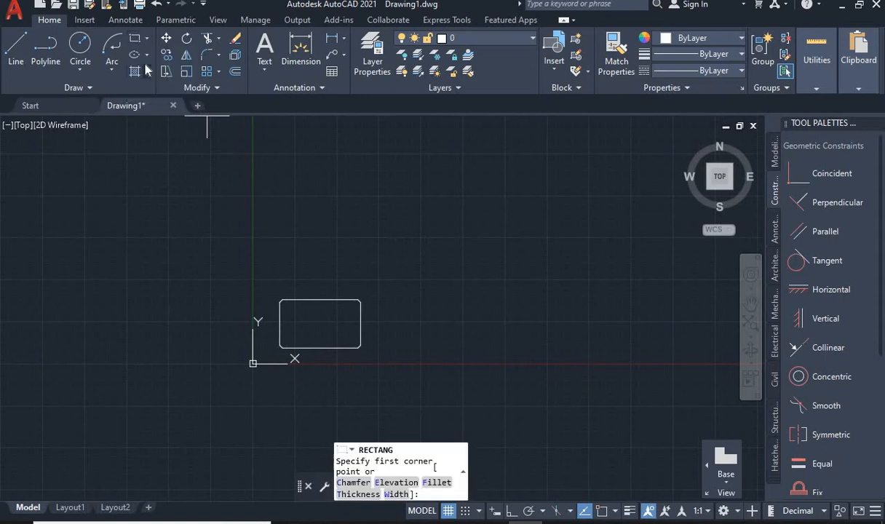
pyautogui.click(384, 486)
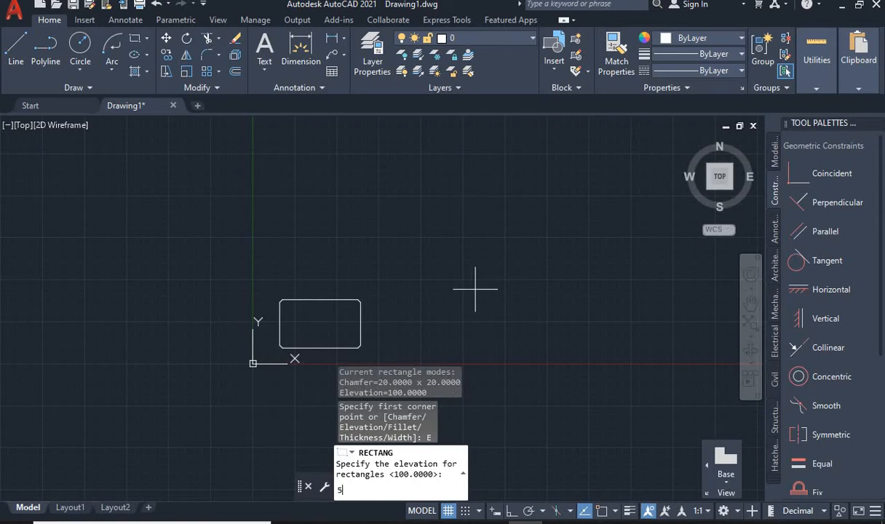
pyautogui.press('Return')
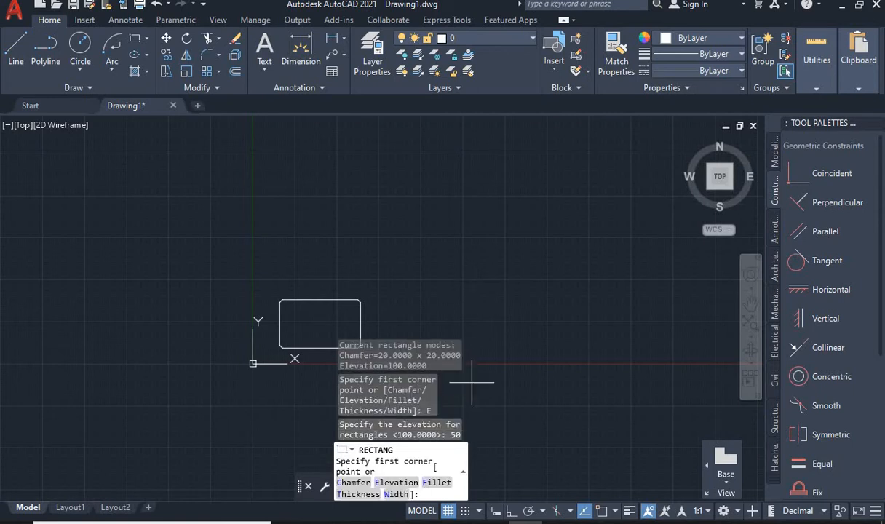
pyautogui.click(426, 203)
pyautogui.click(538, 285)
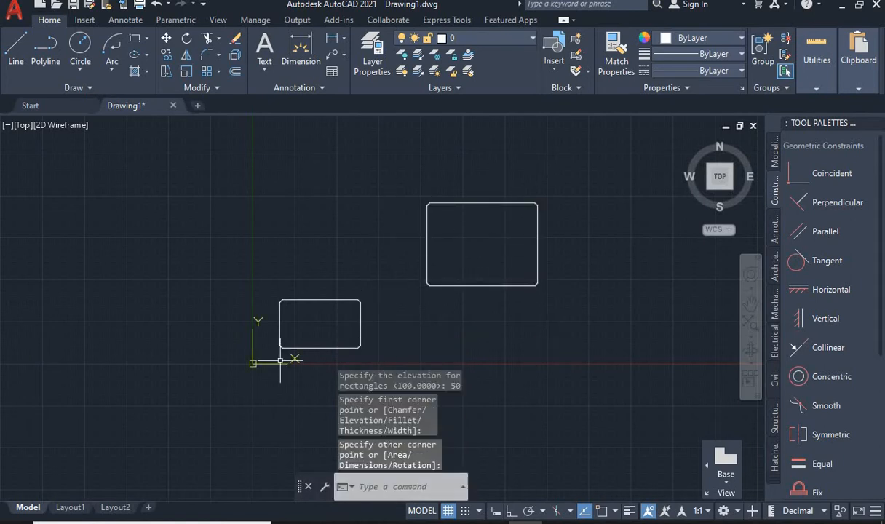
# - Compare the elevations of the two rectangles in the front view and return to the top view
pyautogui.scroll(-2, 415, 311)
pyautogui.moveTo(417, 310); pyautogui.dragTo(281, 344, button='middle')
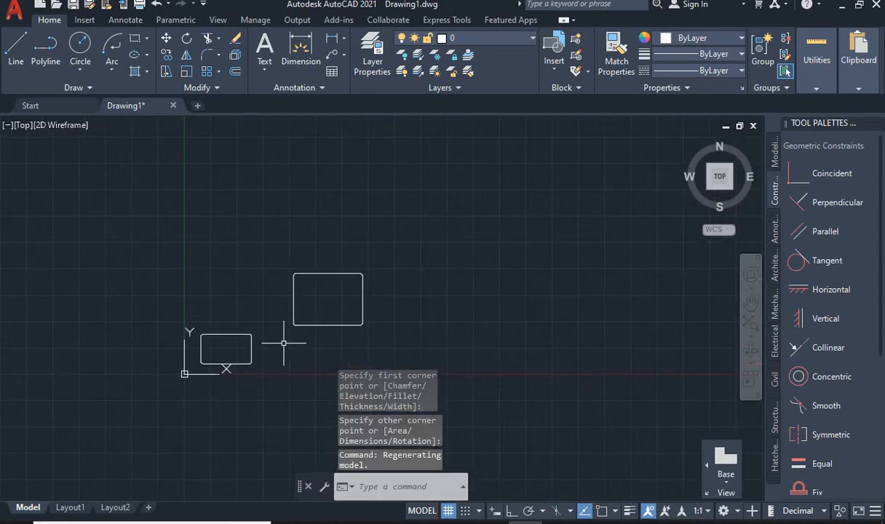
pyautogui.click(685, 141)
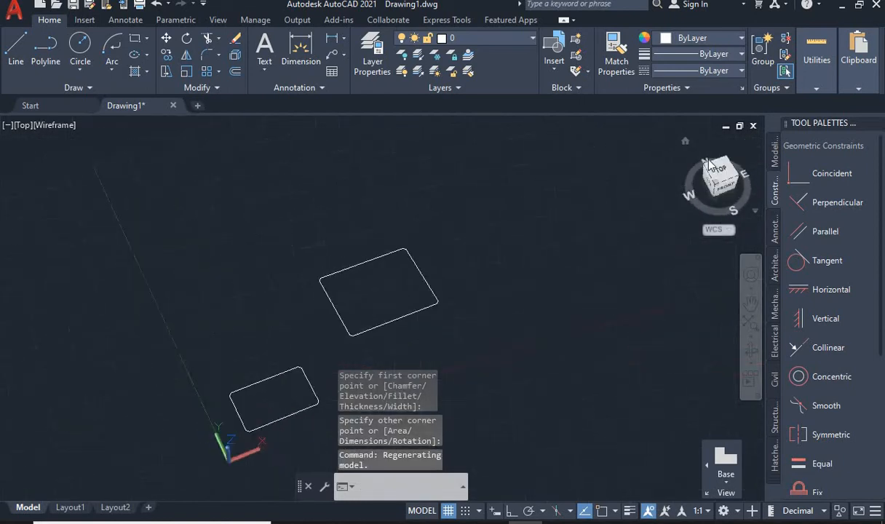
pyautogui.click(727, 183)
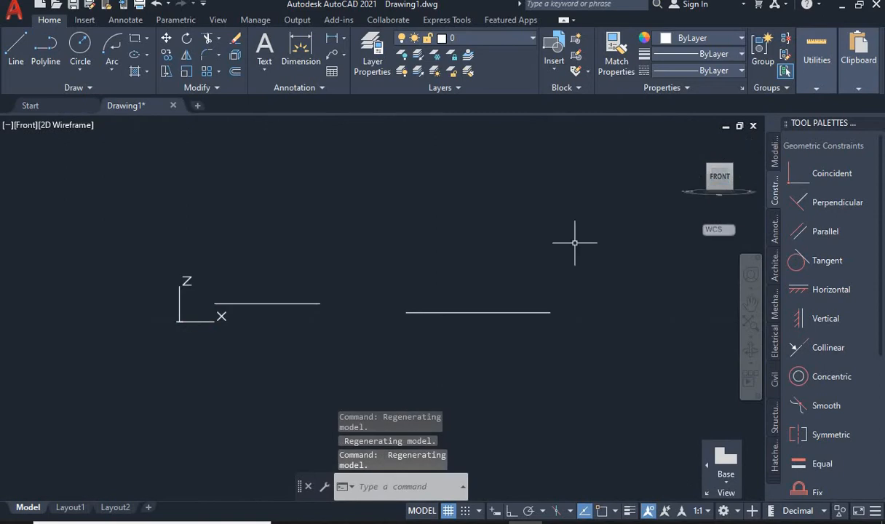
pyautogui.scroll(2, 393, 339)
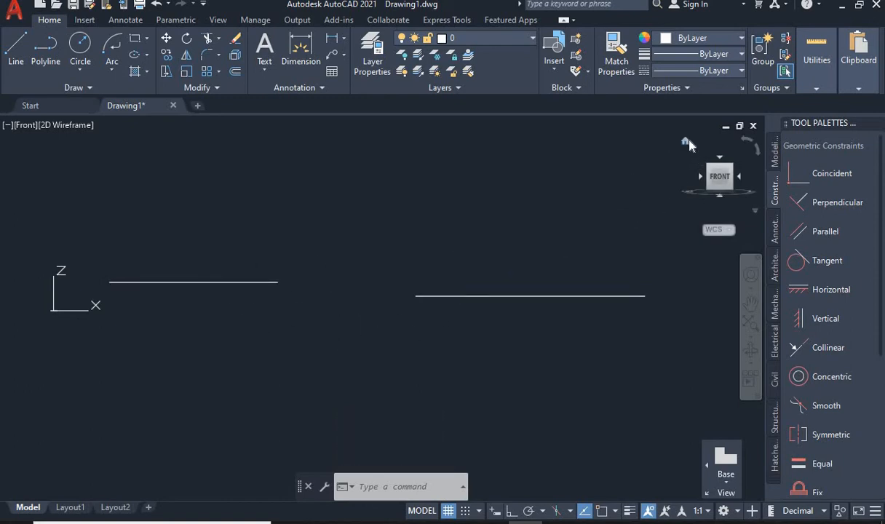
pyautogui.moveTo(712, 174); pyautogui.dragTo(724, 175)
pyautogui.click(724, 174)
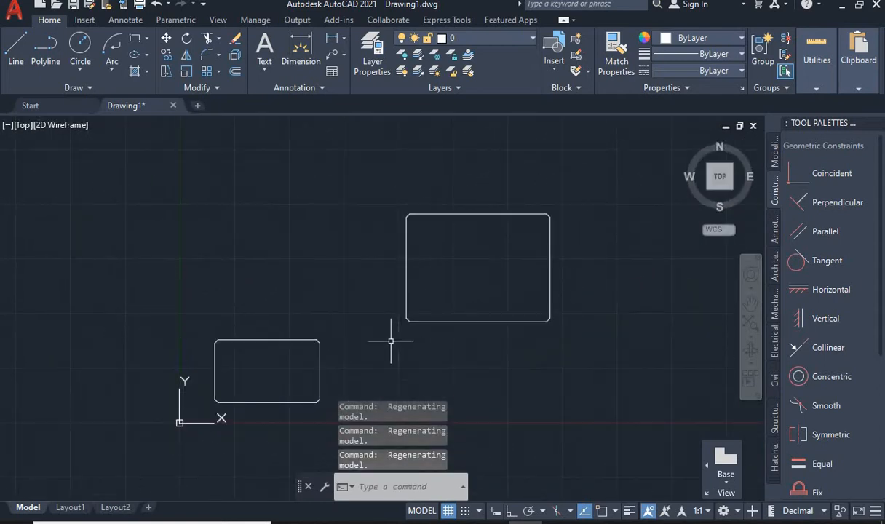
pyautogui.scroll(-2, 370, 339)
pyautogui.scroll(-1, 318, 316)
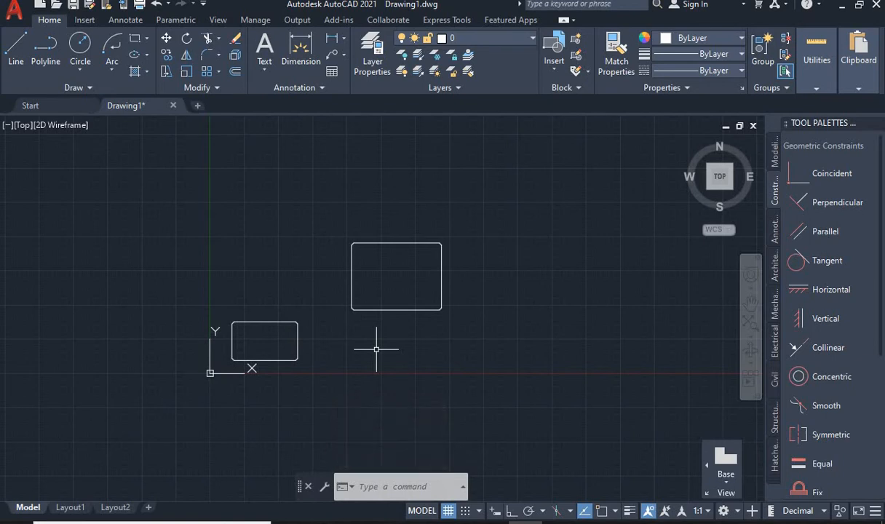
# - Draw a third rectangle to the right of the other two with a fillet radius of 25
pyautogui.click(146, 38)
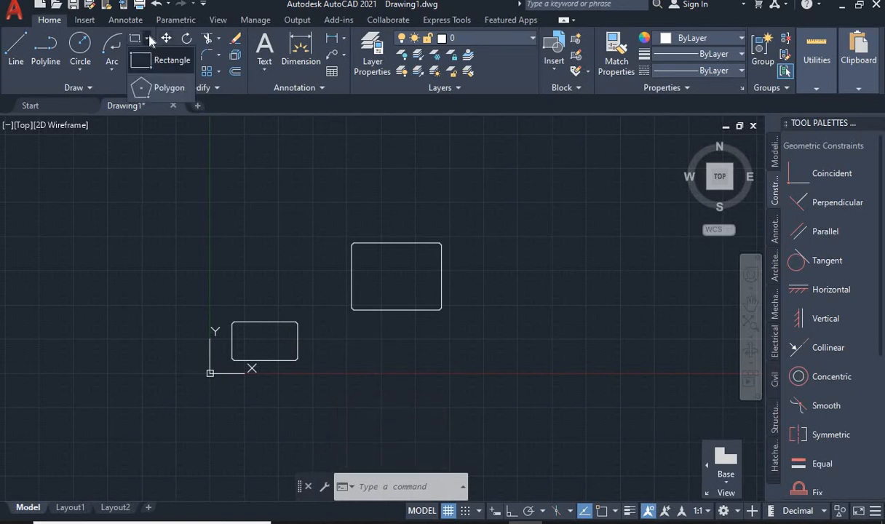
pyautogui.click(154, 58)
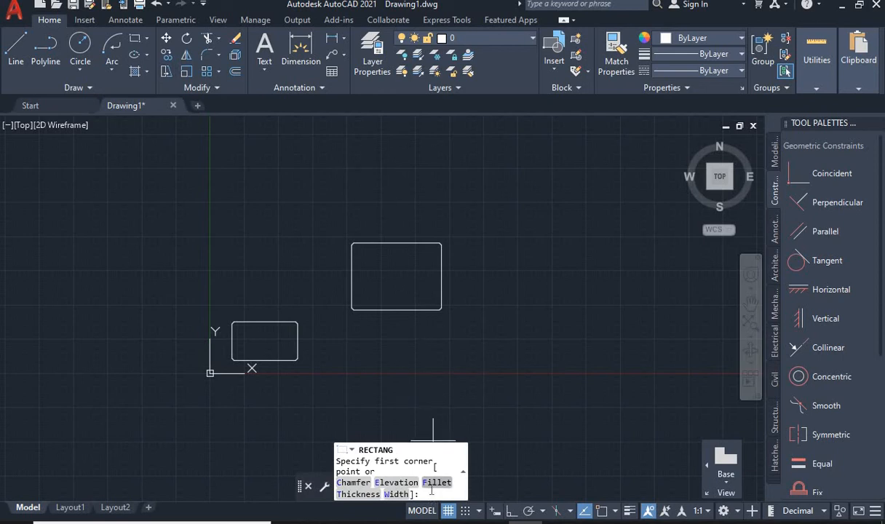
pyautogui.click(430, 482)
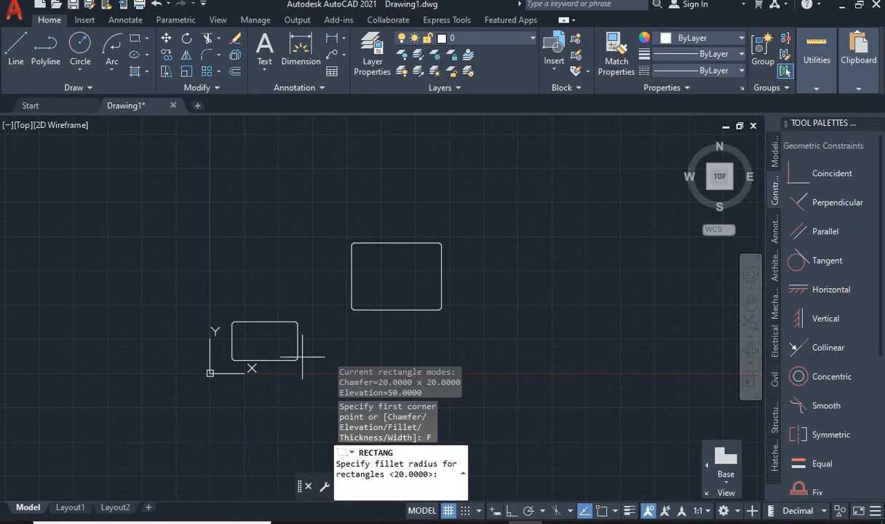
pyautogui.scroll(5, 305, 354)
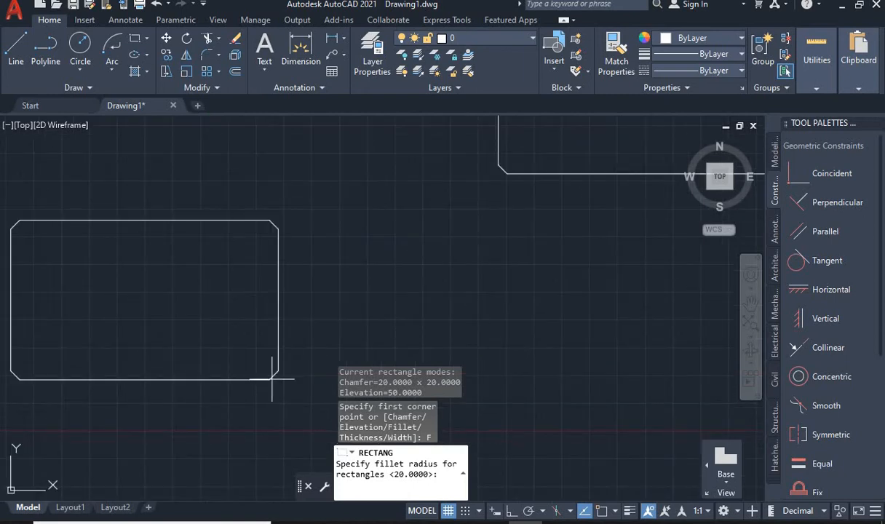
pyautogui.scroll(-8, 272, 378)
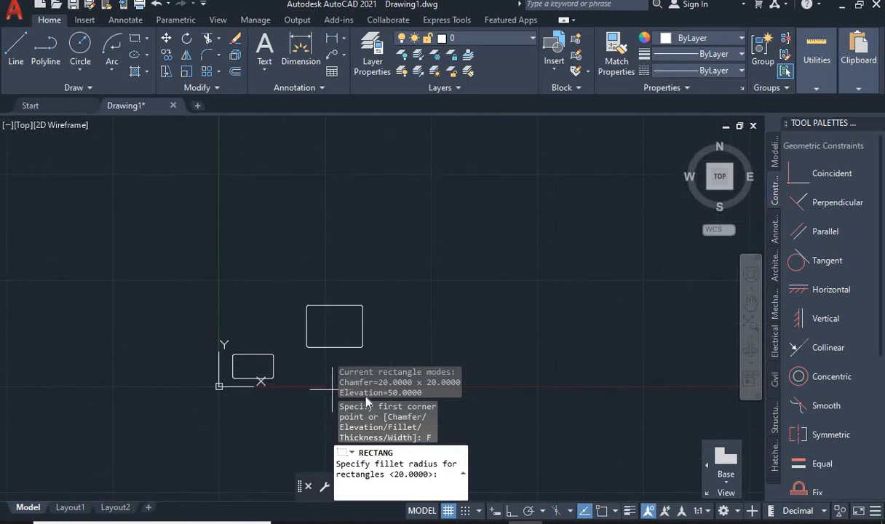
pyautogui.scroll(2, 400, 336)
pyautogui.moveTo(401, 336); pyautogui.dragTo(374, 282, button='middle')
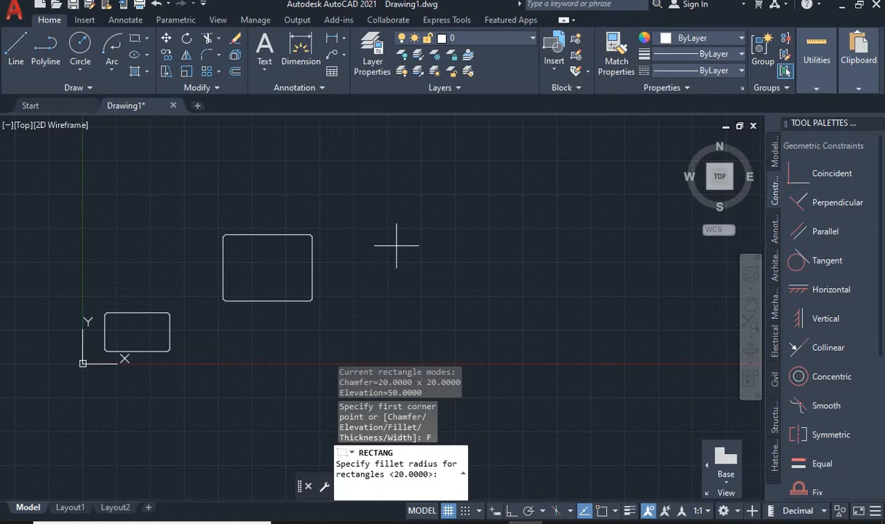
pyautogui.press('Return')
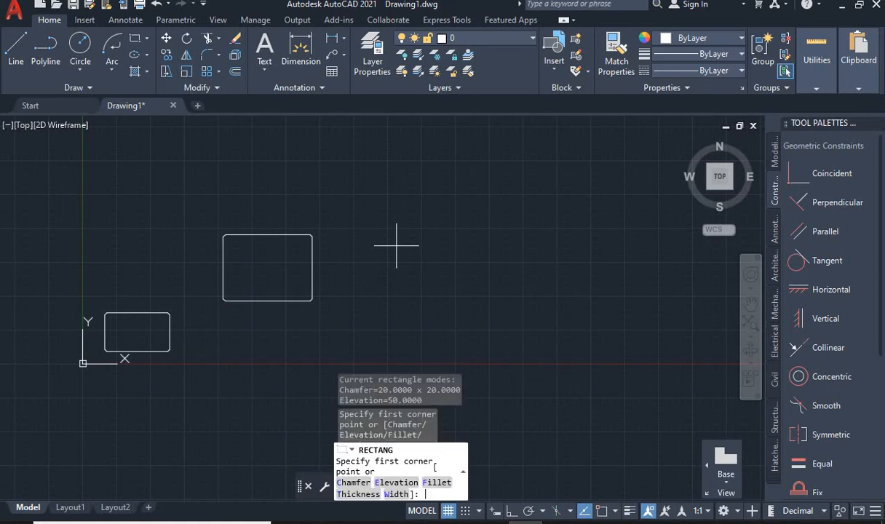
pyautogui.click(447, 182)
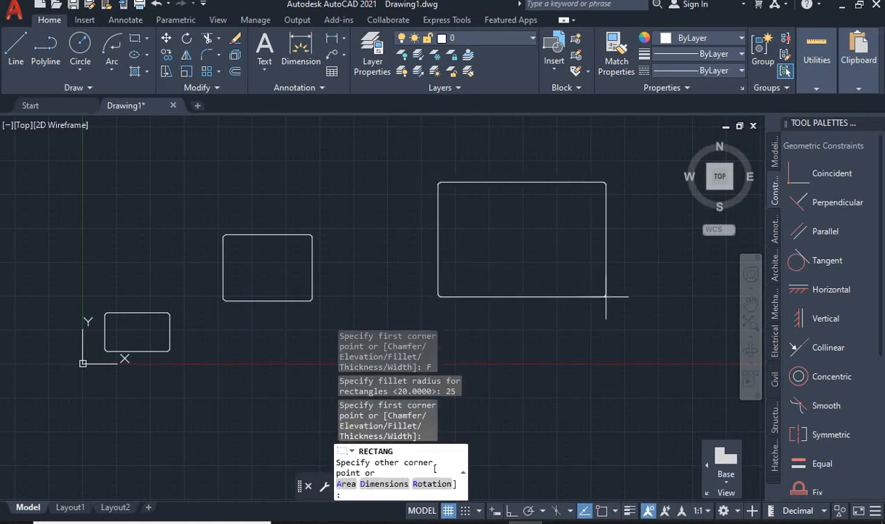
pyautogui.click(490, 213)
pyautogui.scroll(8, 468, 200)
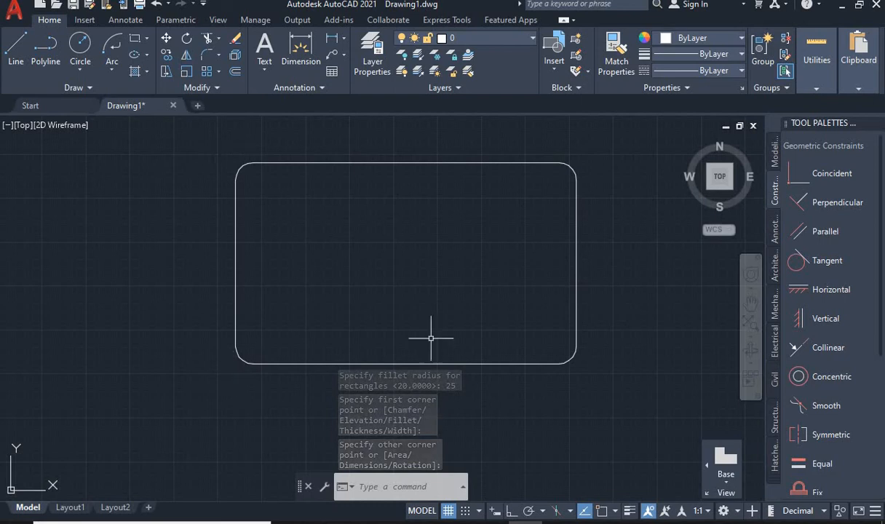
# - Draw another rectangle with a thickness of 25 in the empty area above the existing rectangles
pyautogui.click(148, 40)
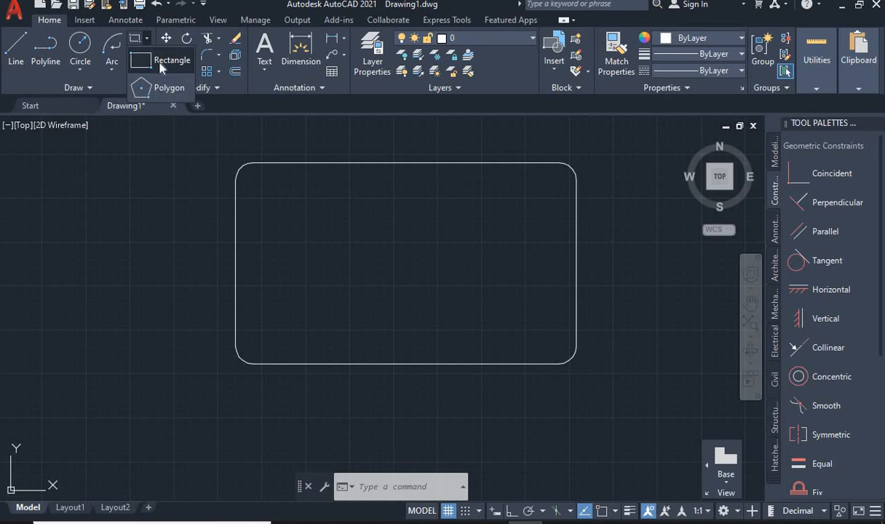
pyautogui.click(152, 60)
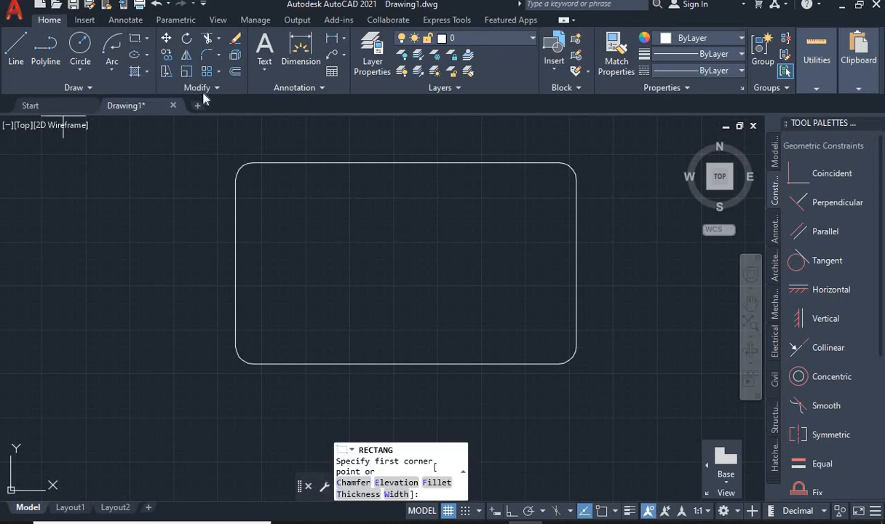
pyautogui.click(363, 494)
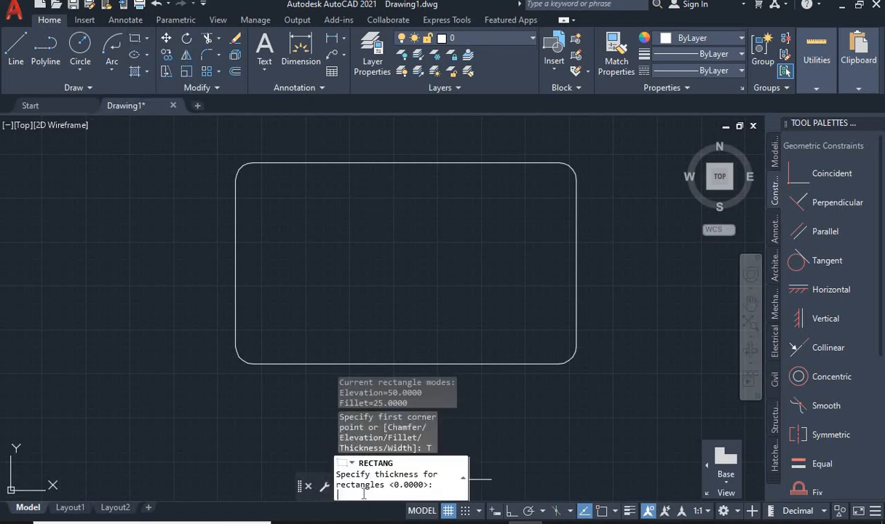
pyautogui.write('25')
pyautogui.press('Return')
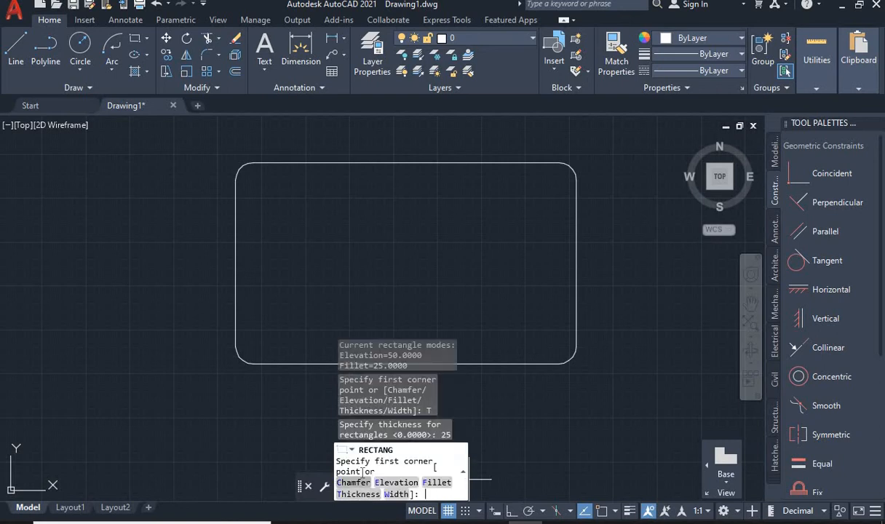
pyautogui.scroll(-5, 313, 422)
pyautogui.click(211, 214)
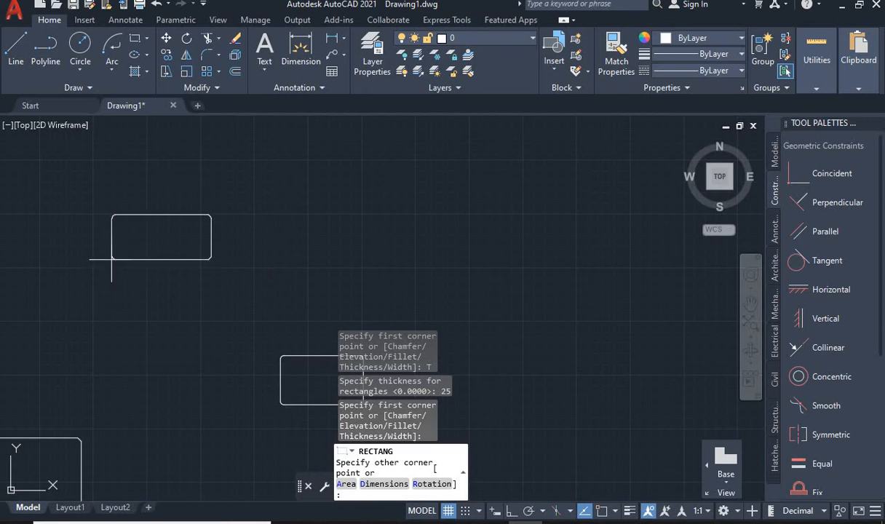
pyautogui.click(101, 282)
pyautogui.moveTo(247, 377); pyautogui.dragTo(348, 322, button='middle')
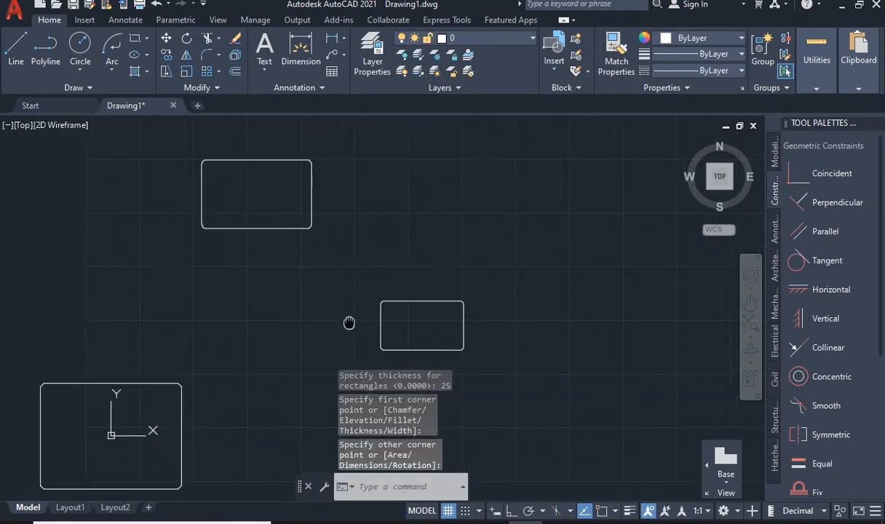
# - Examine the thickness of the uppermost rectangle against the other rectangles in the front view
pyautogui.scroll(-3, 348, 322)
pyautogui.scroll(4, 350, 305)
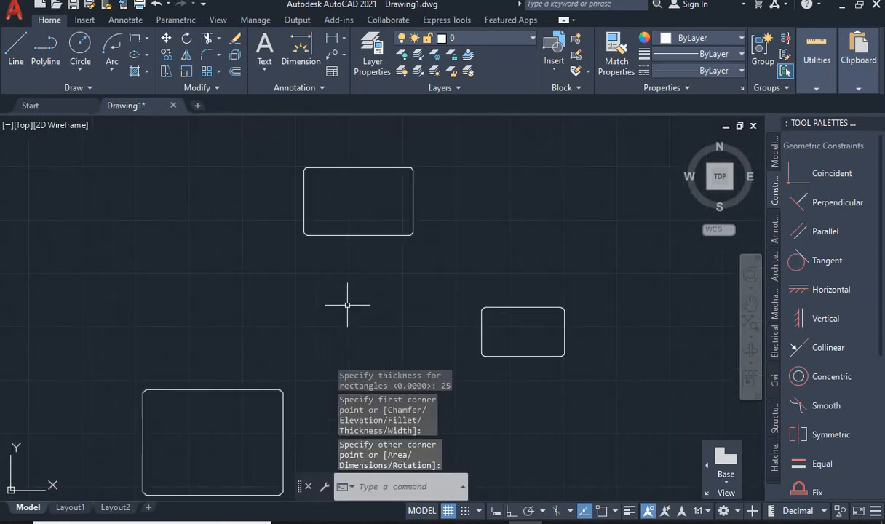
pyautogui.click(719, 200)
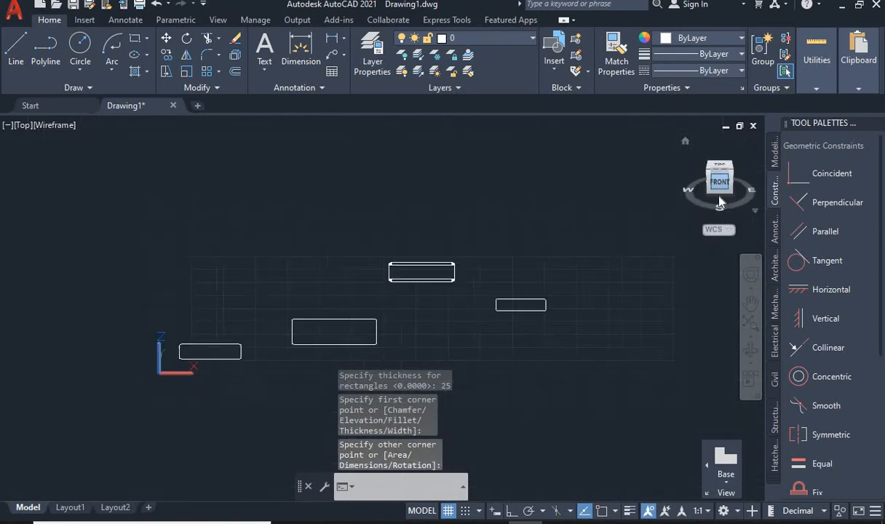
pyautogui.scroll(2, 375, 307)
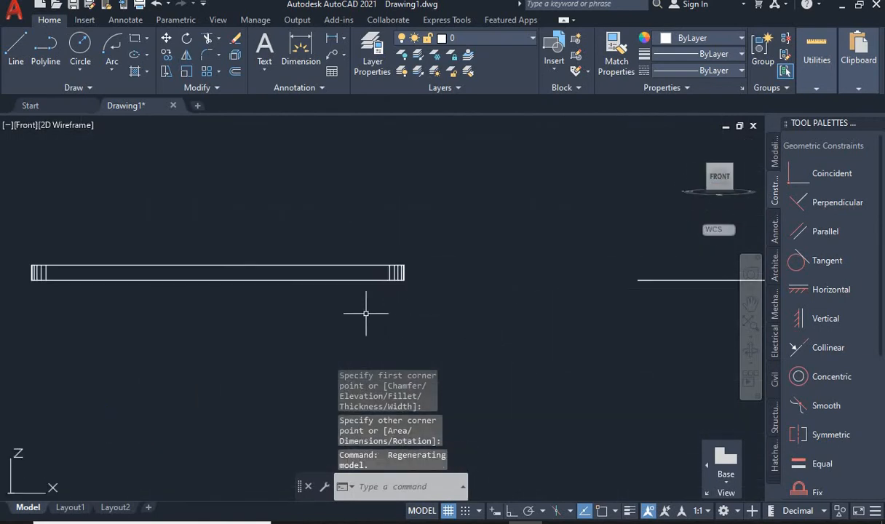
pyautogui.scroll(-4, 616, 322)
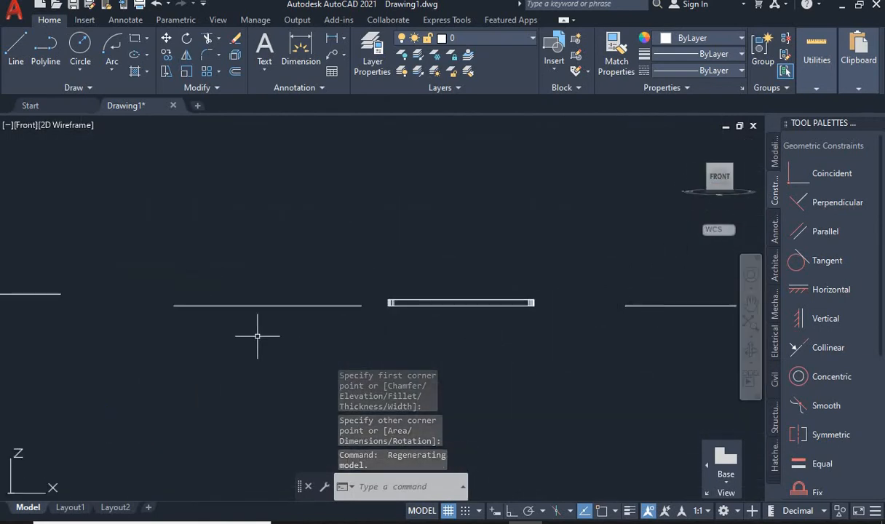
pyautogui.scroll(2, 519, 309)
pyautogui.scroll(2, 519, 310)
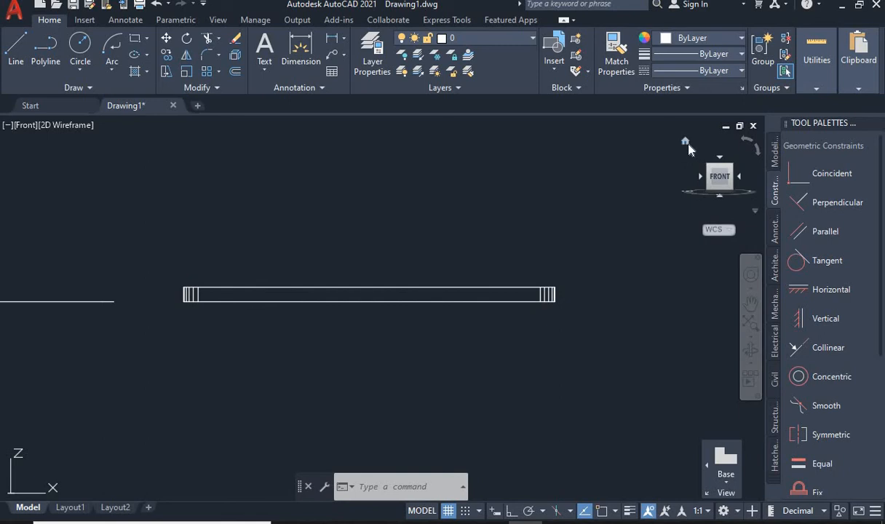
# - Inspect the rectangle with thickness in the isometric home view and return to the top view
pyautogui.click(685, 141)
pyautogui.scroll(2, 376, 292)
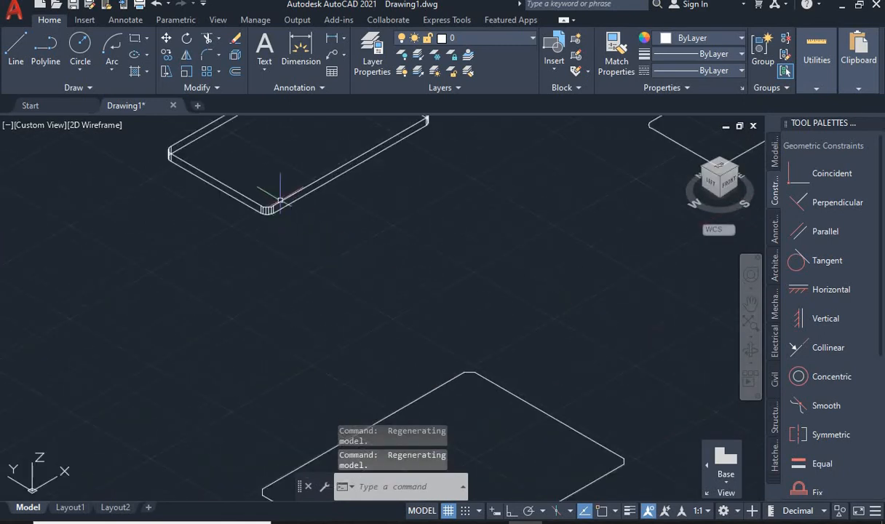
pyautogui.scroll(-4, 337, 270)
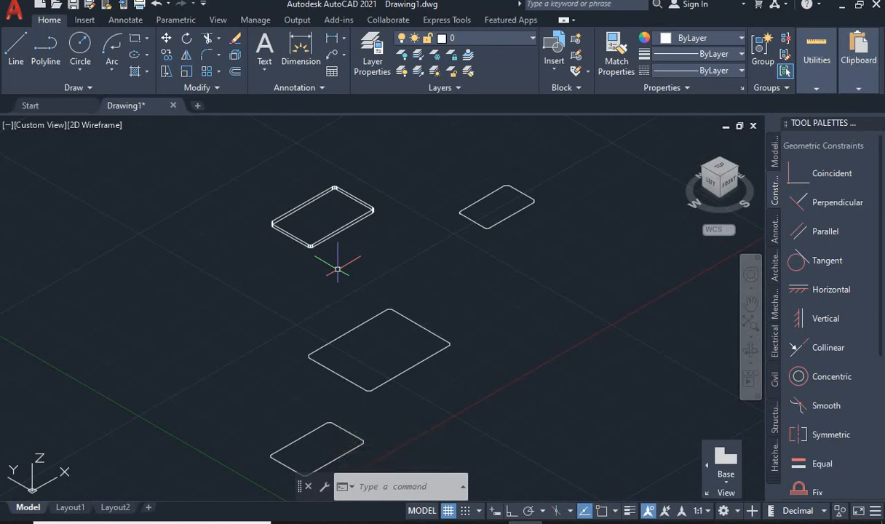
pyautogui.click(707, 164)
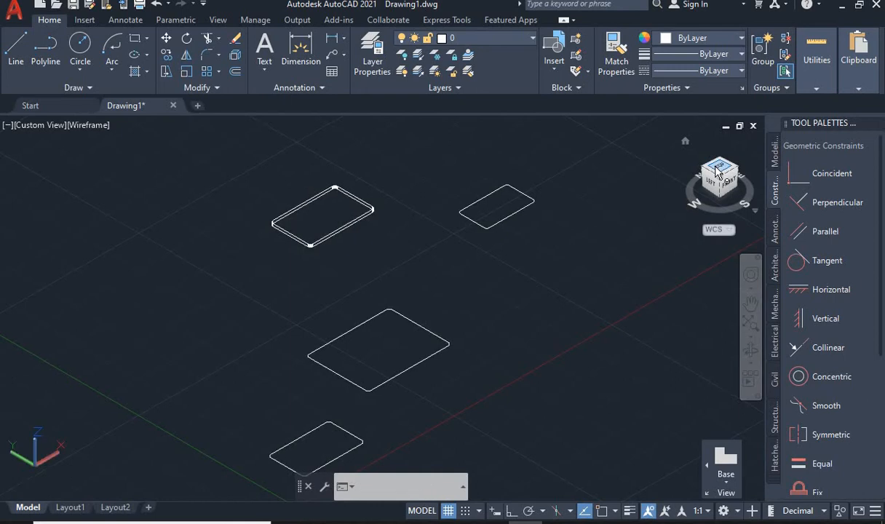
# - Draw a large rectangle with a line width of 50 to the right of the existing rectangles
pyautogui.click(134, 38)
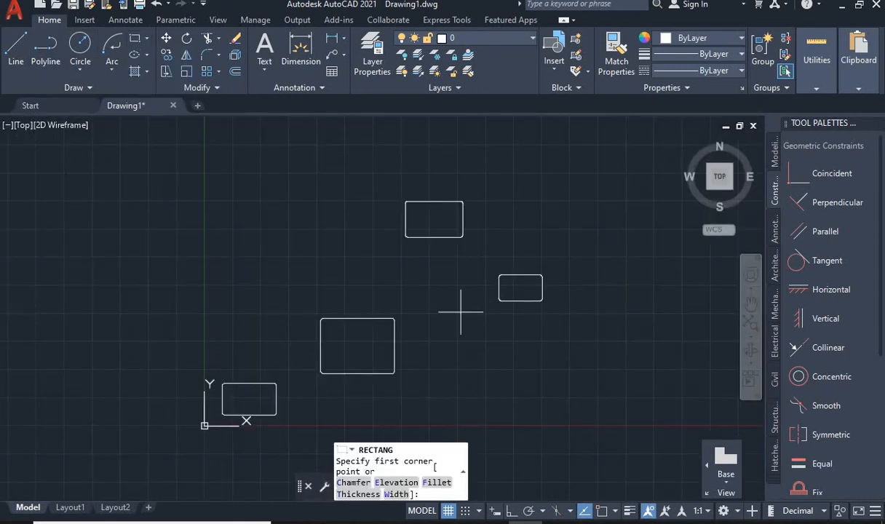
pyautogui.click(397, 494)
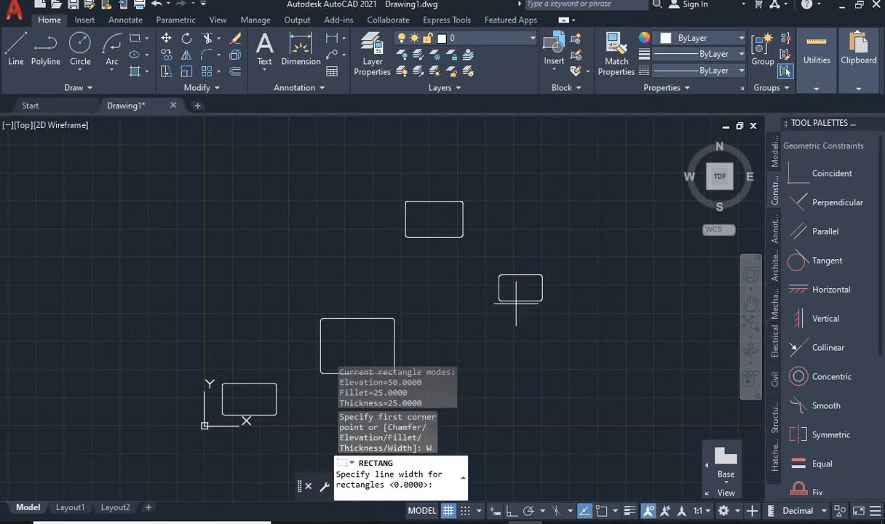
pyautogui.scroll(-2, 517, 294)
pyautogui.moveTo(517, 292); pyautogui.dragTo(363, 325, button='middle')
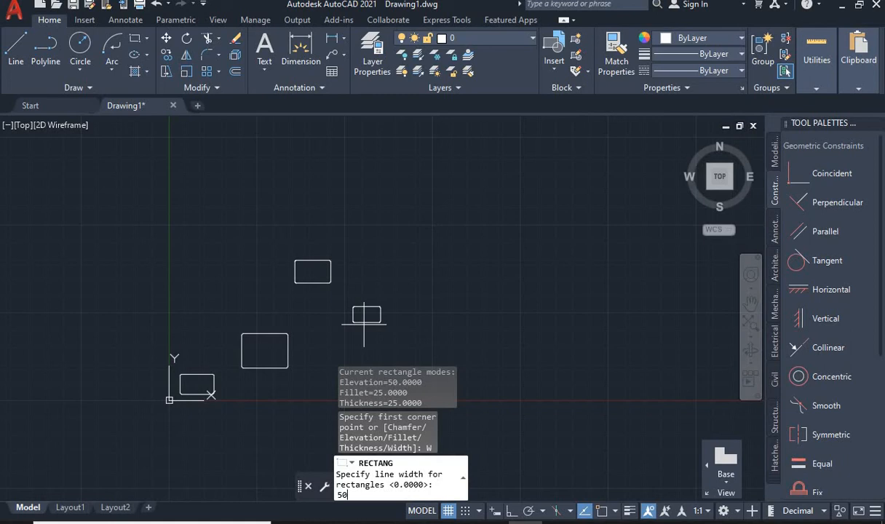
pyautogui.write('50')
pyautogui.press('Return')
pyautogui.scroll(4, 395, 309)
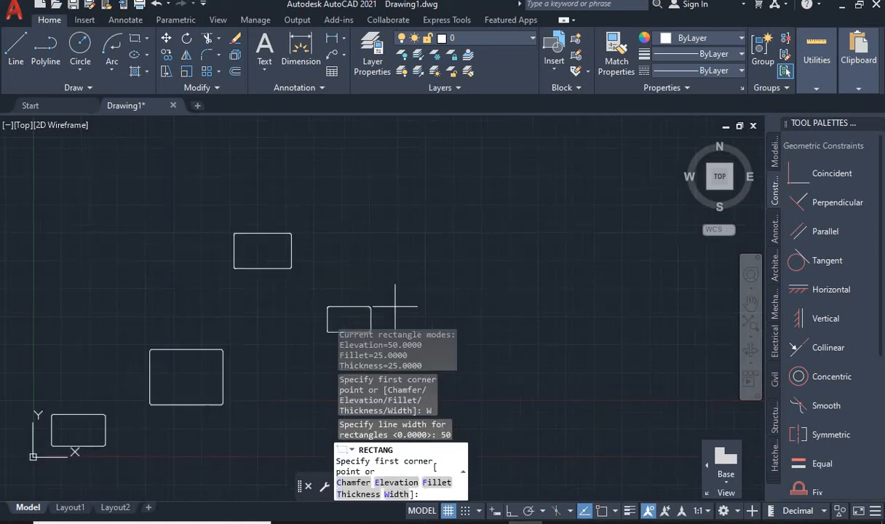
pyautogui.click(399, 189)
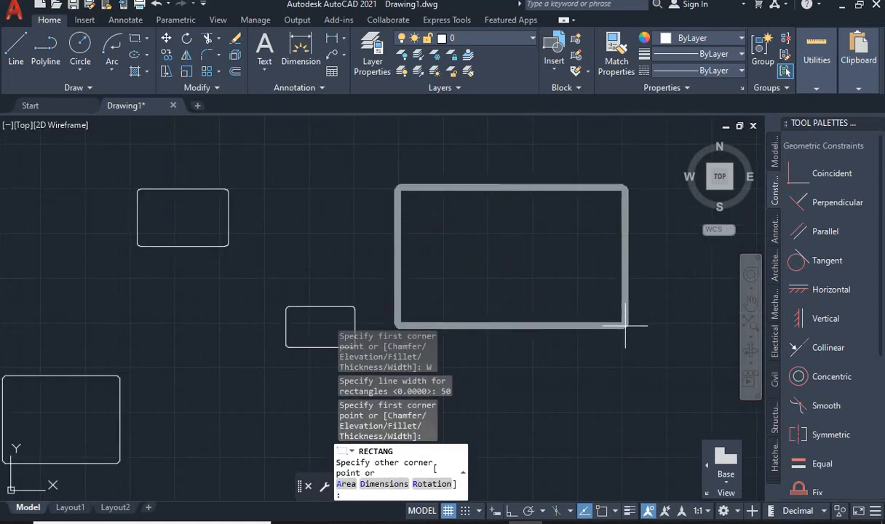
pyautogui.click(624, 325)
pyautogui.scroll(-3, 525, 348)
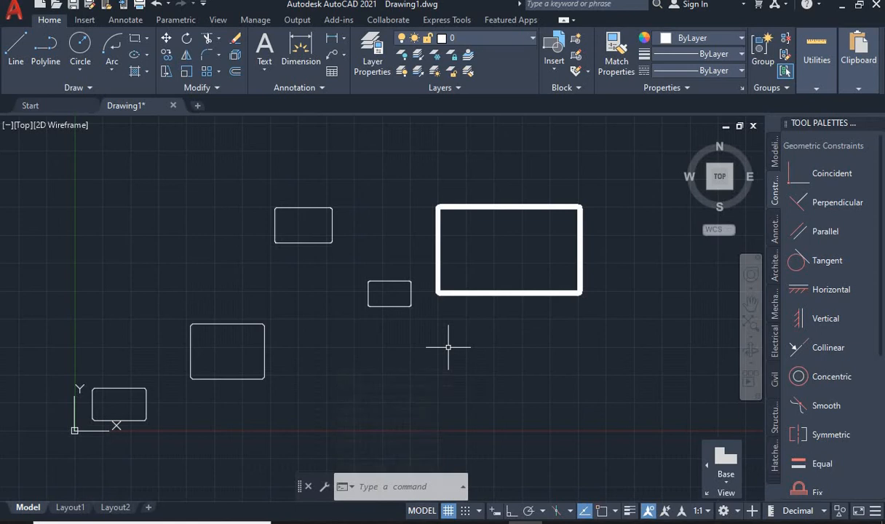
pyautogui.scroll(4, 474, 322)
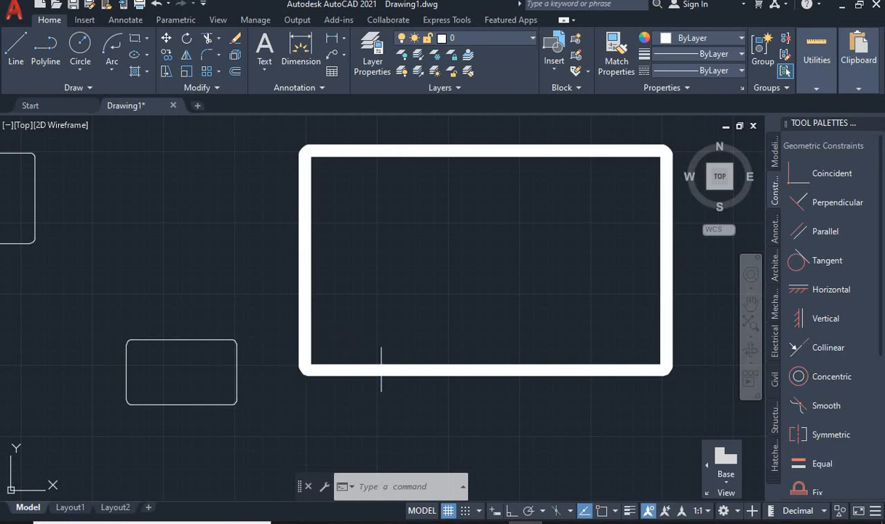
pyautogui.scroll(-2, 381, 369)
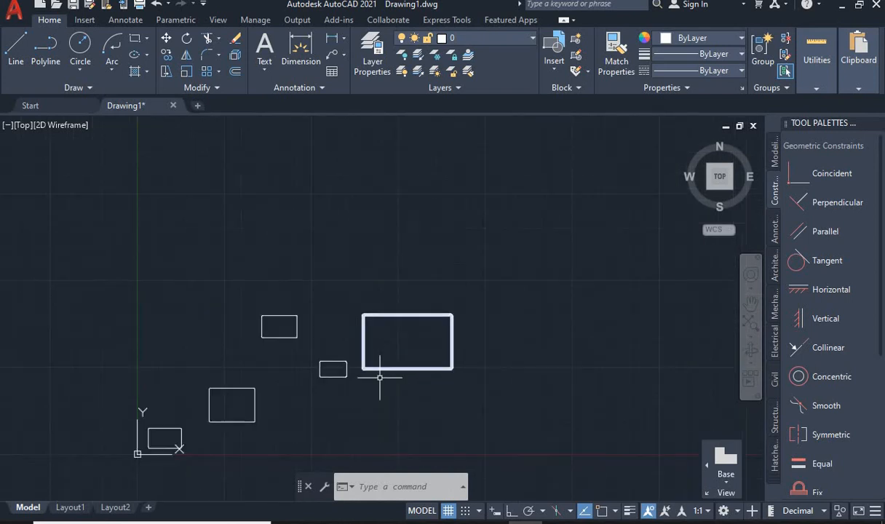
# - Draw a five-sided polygon with the Edge option, up and right of the thick-lined rectangle
pyautogui.moveTo(379, 375); pyautogui.dragTo(411, 328, button='middle')
pyautogui.click(146, 42)
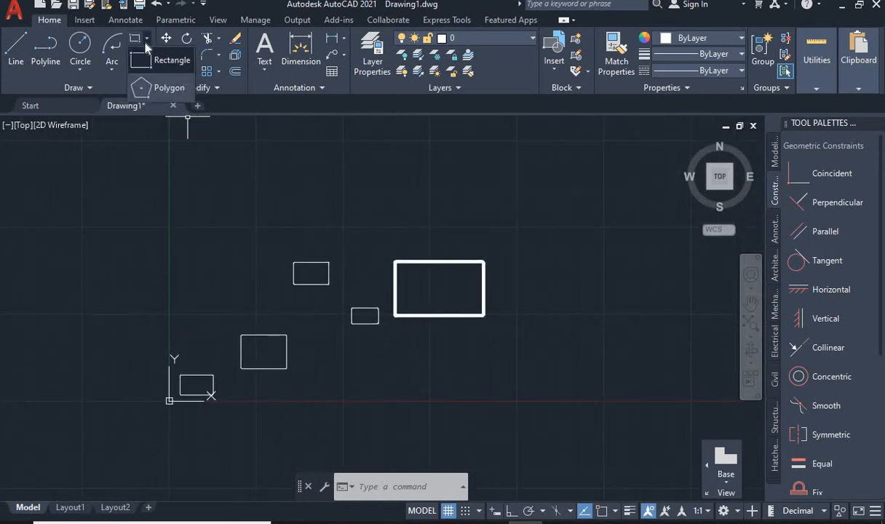
pyautogui.click(160, 64)
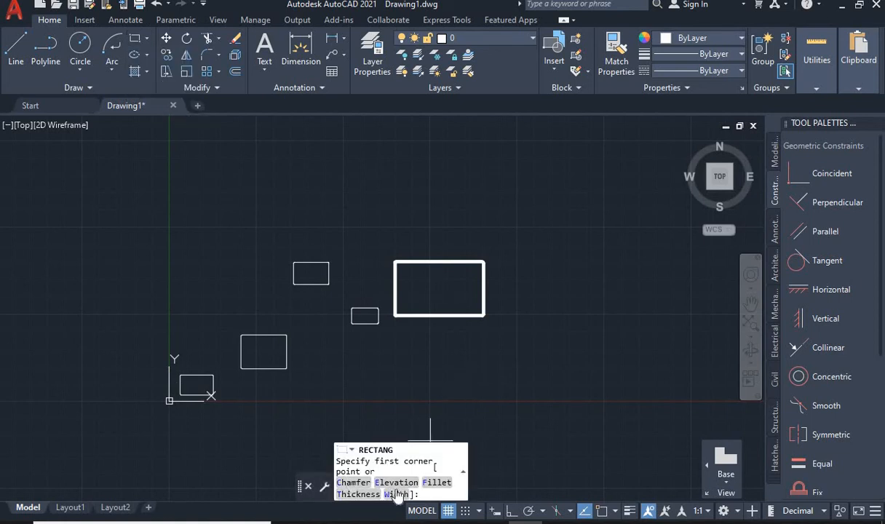
pyautogui.click(147, 38)
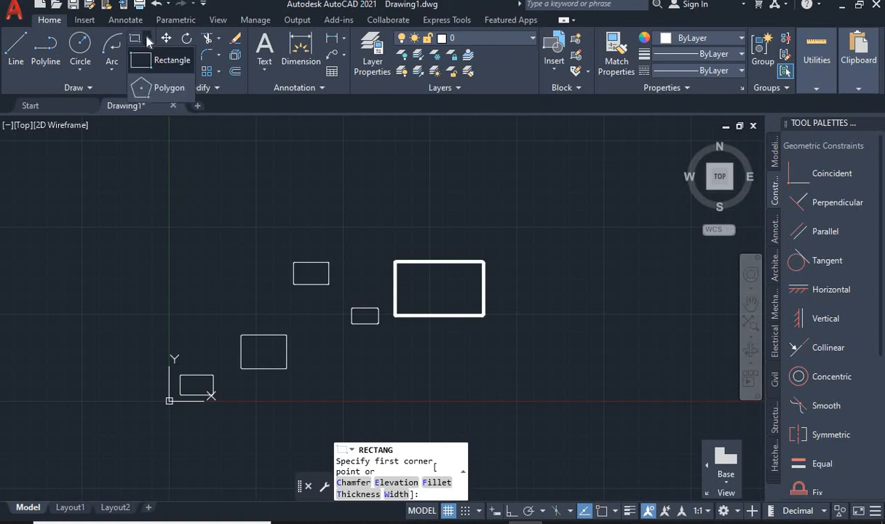
pyautogui.click(166, 91)
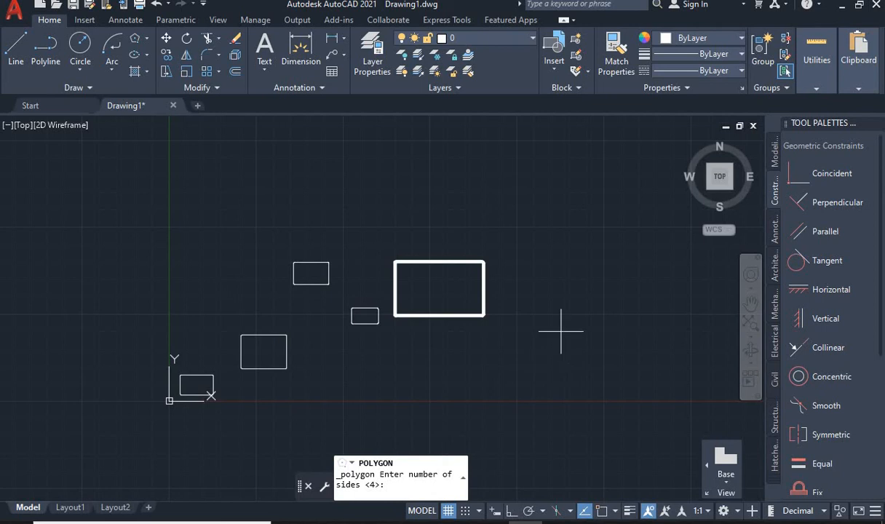
pyautogui.write('5')
pyautogui.press('Return')
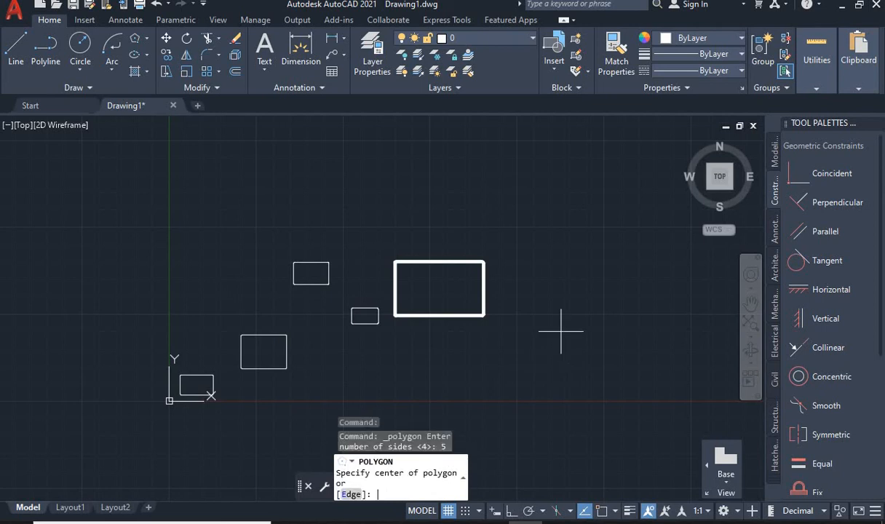
pyautogui.click(356, 496)
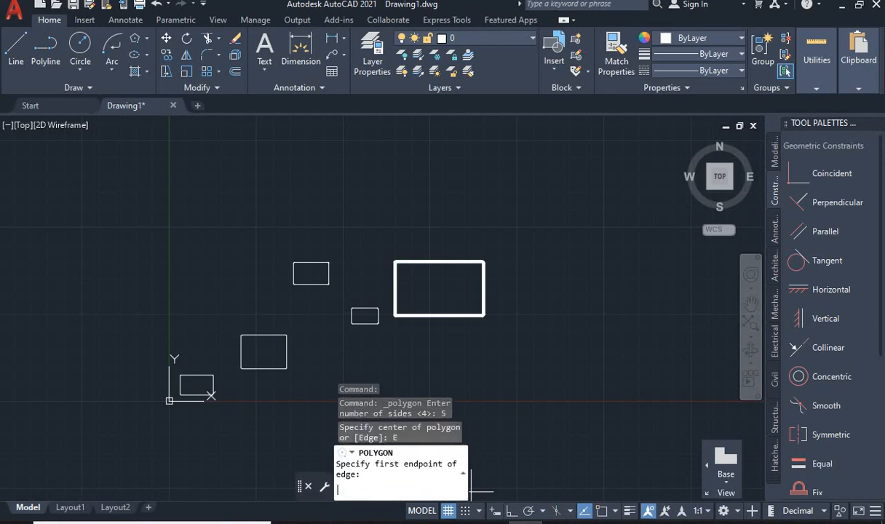
pyautogui.click(553, 218)
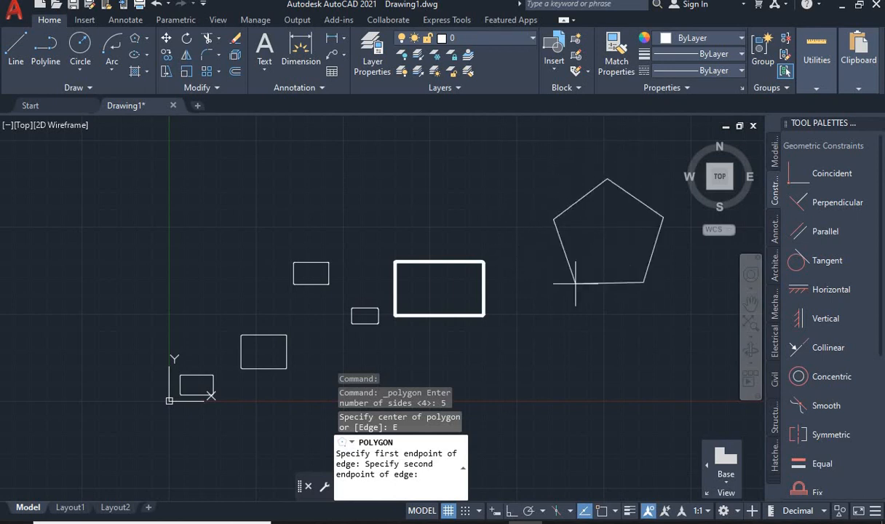
pyautogui.click(575, 283)
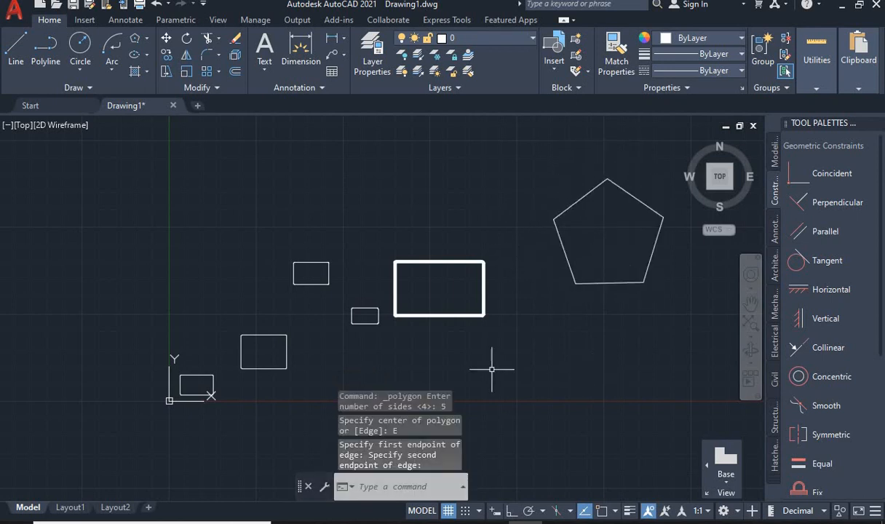
pyautogui.press('Escape')
pyautogui.press('Escape')
pyautogui.press('Escape')
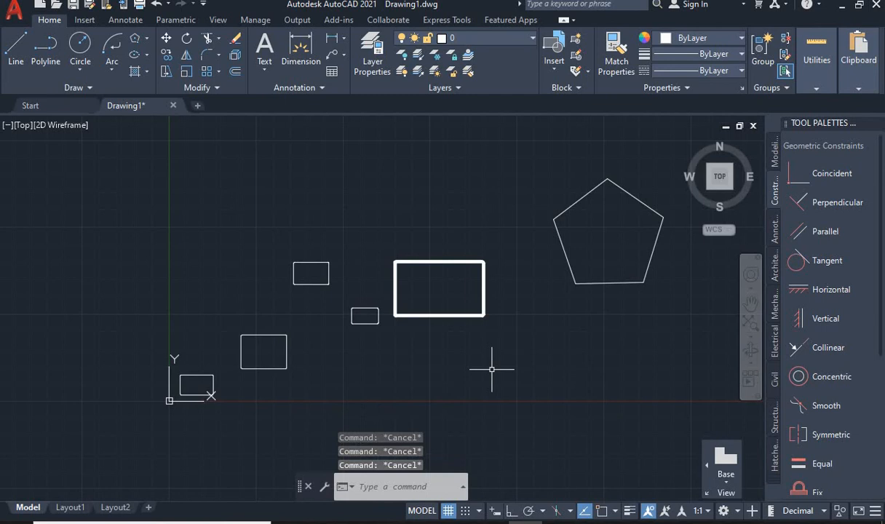
# - Draw a six-sided polygon from its center point in the empty area to the right of the pentagon
pyautogui.click(147, 38)
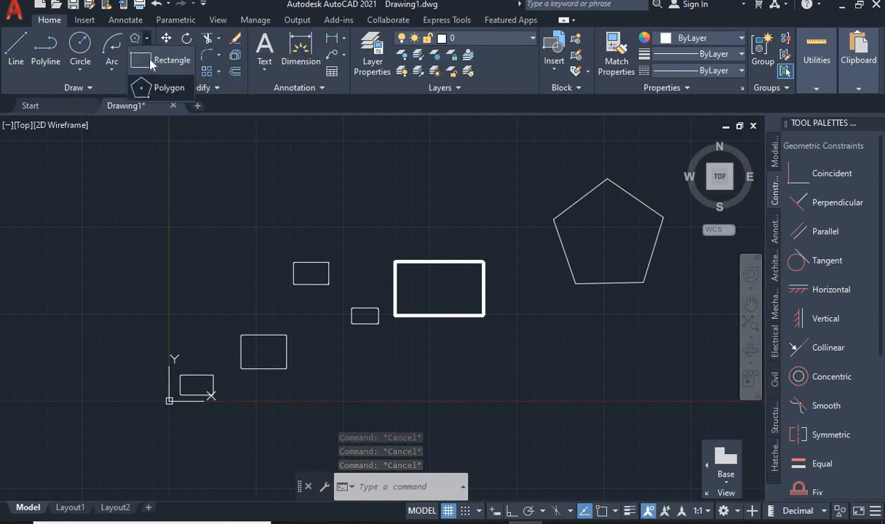
pyautogui.click(159, 88)
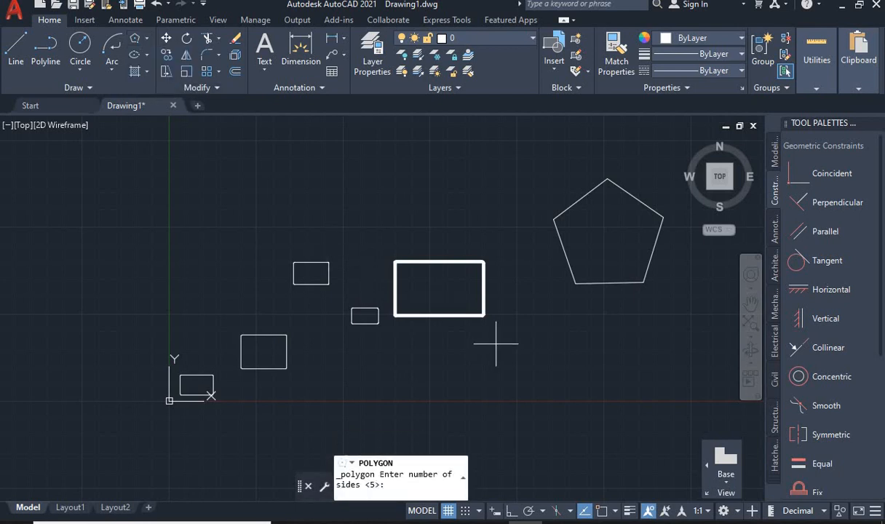
pyautogui.scroll(-2, 495, 343)
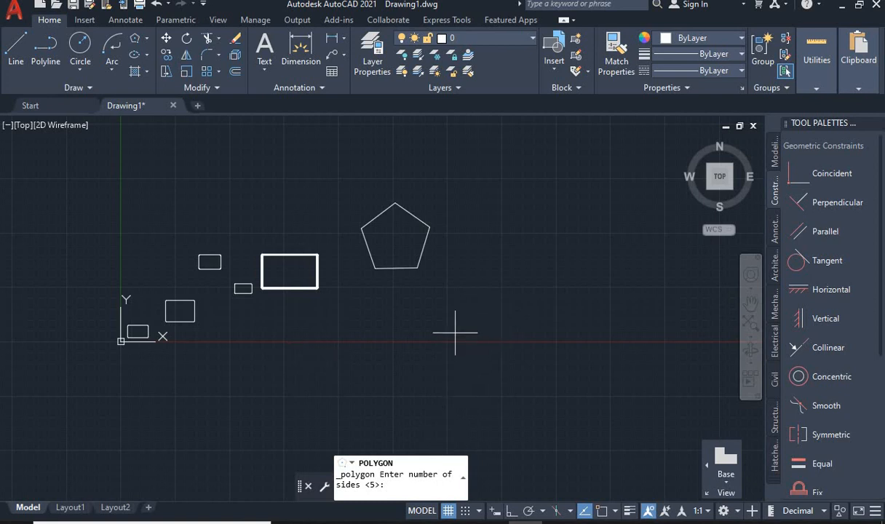
pyautogui.write('6')
pyautogui.press('Return')
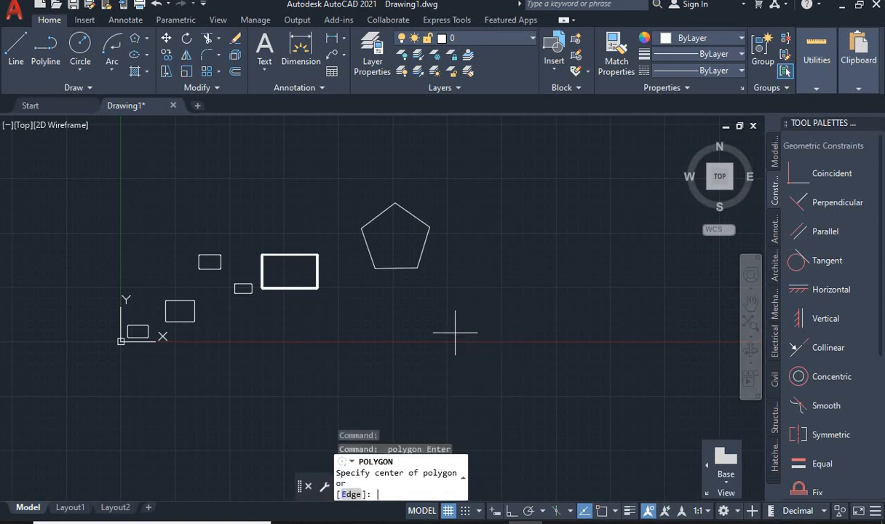
pyautogui.click(538, 267)
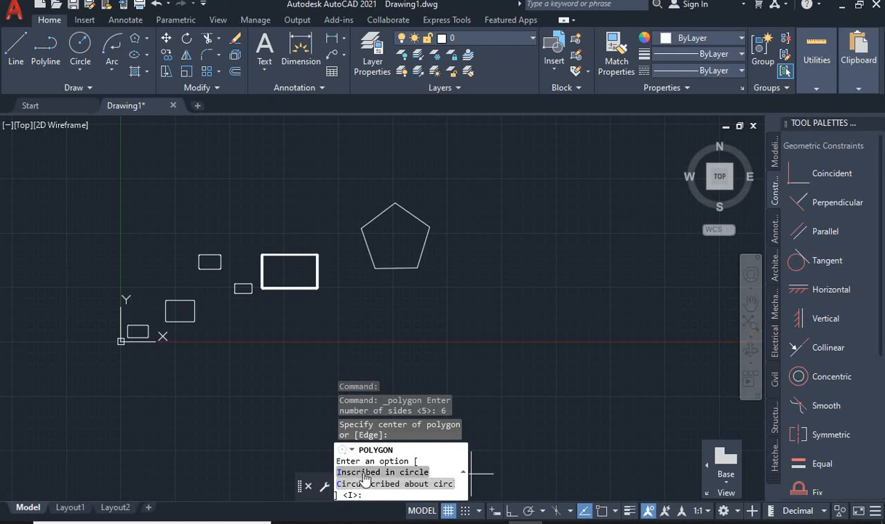
# - Select all the rectangles and both polygons with a crossing window
pyautogui.click(592, 389)
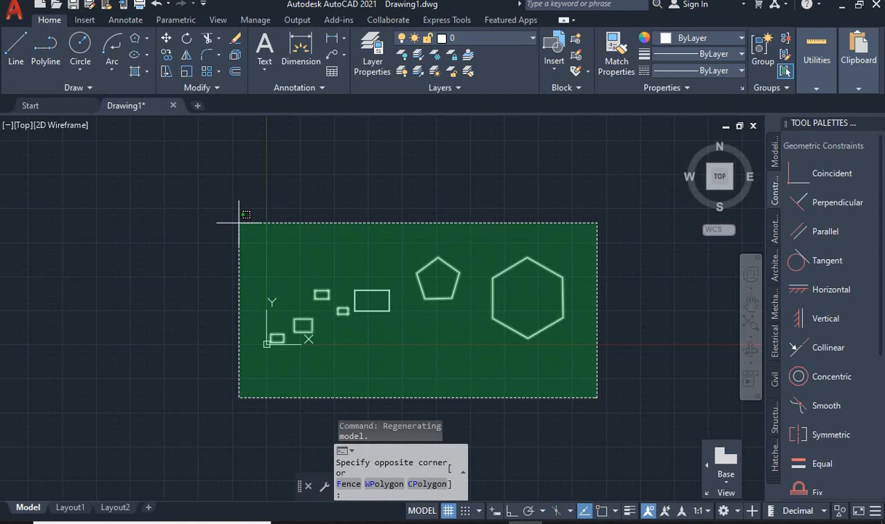
pyautogui.click(238, 223)
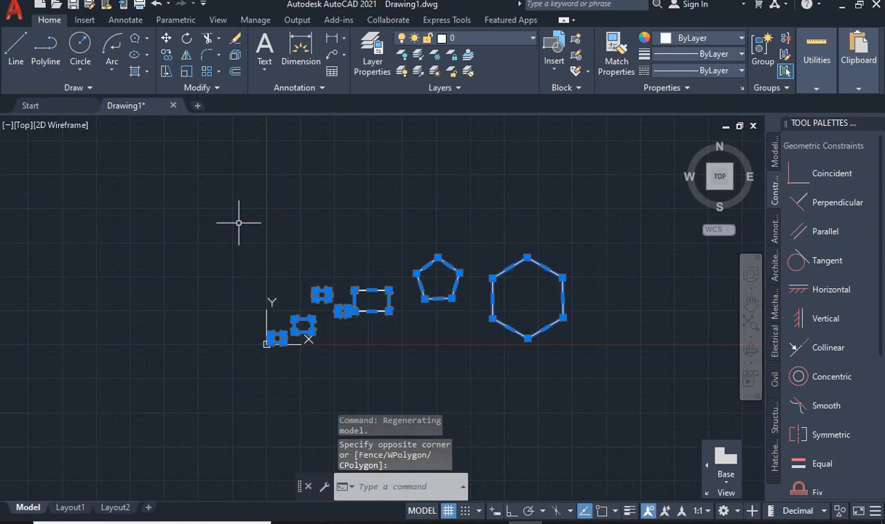
pyautogui.click(147, 39)
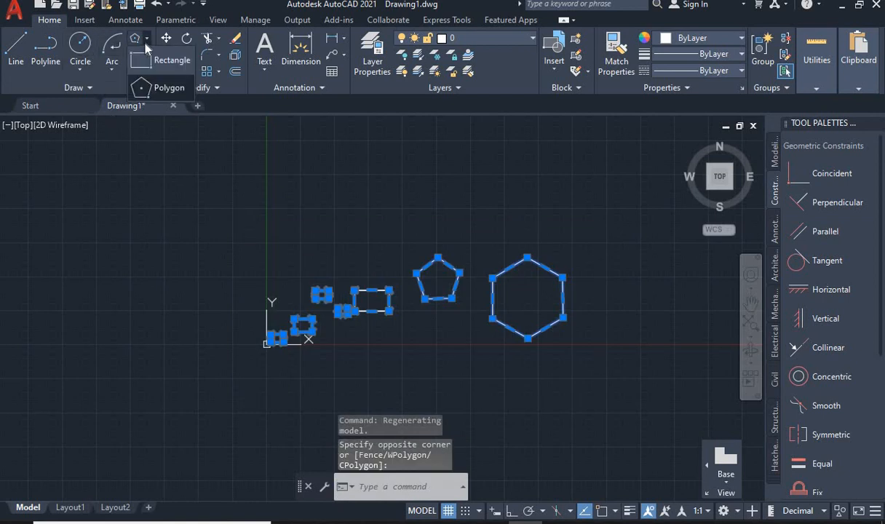
pyautogui.click(147, 40)
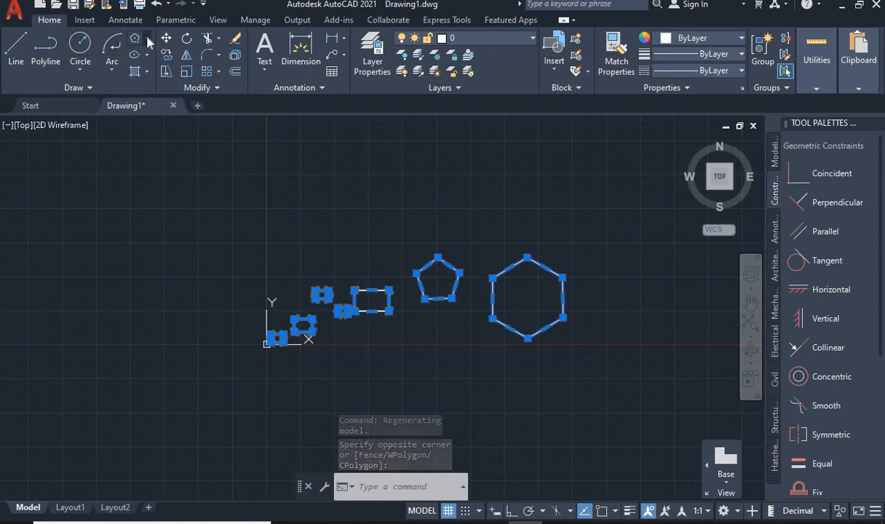